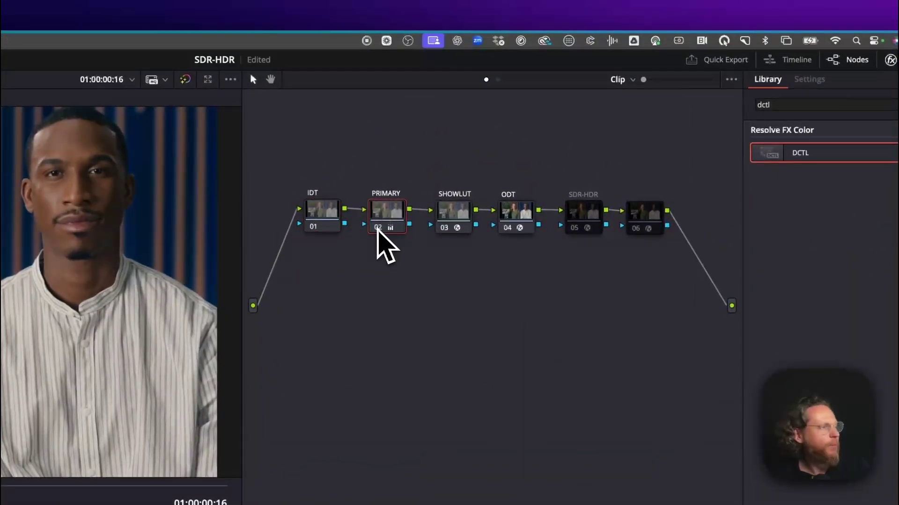
Step: Toggle the PRIMARY and SHOWLUT nodes off and on to compare the image
left_click(377, 228)
left_click(377, 229)
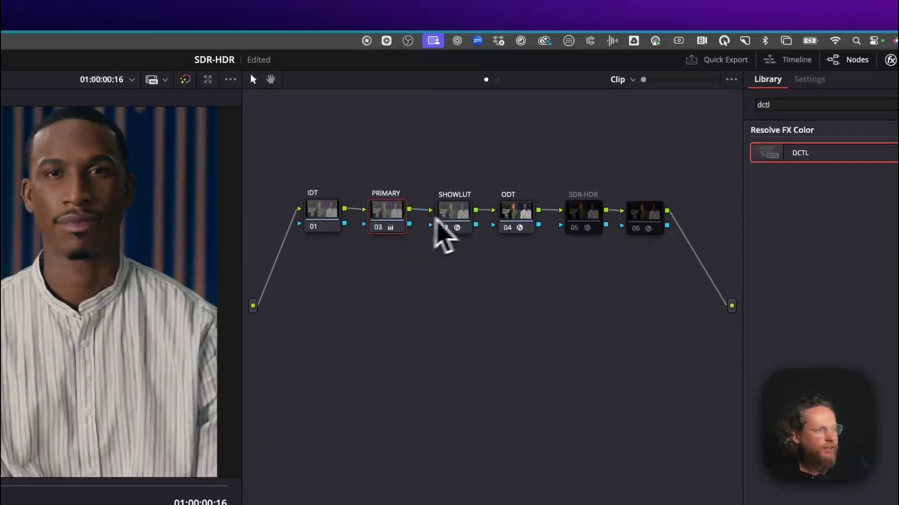
left_click(464, 217)
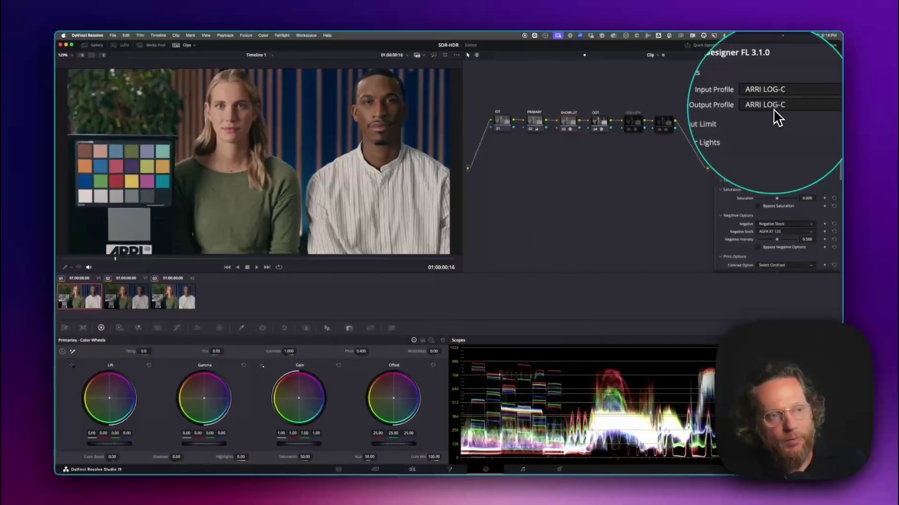
scroll(785, 202, "down", 5)
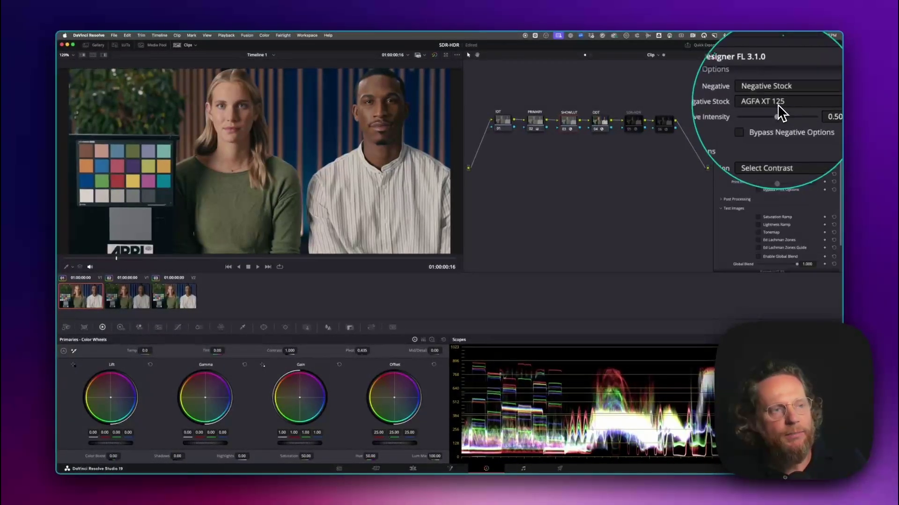
scroll(788, 212, "down", 3)
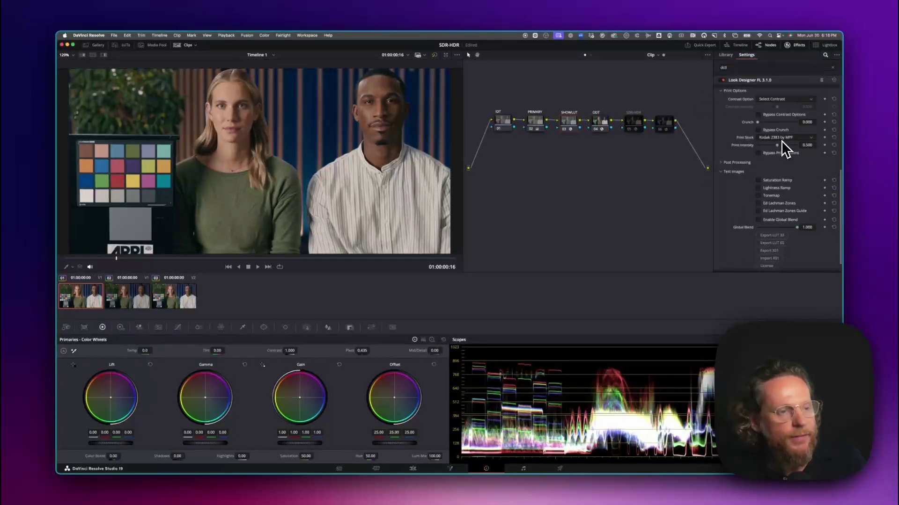
left_click(566, 131)
left_click(566, 131)
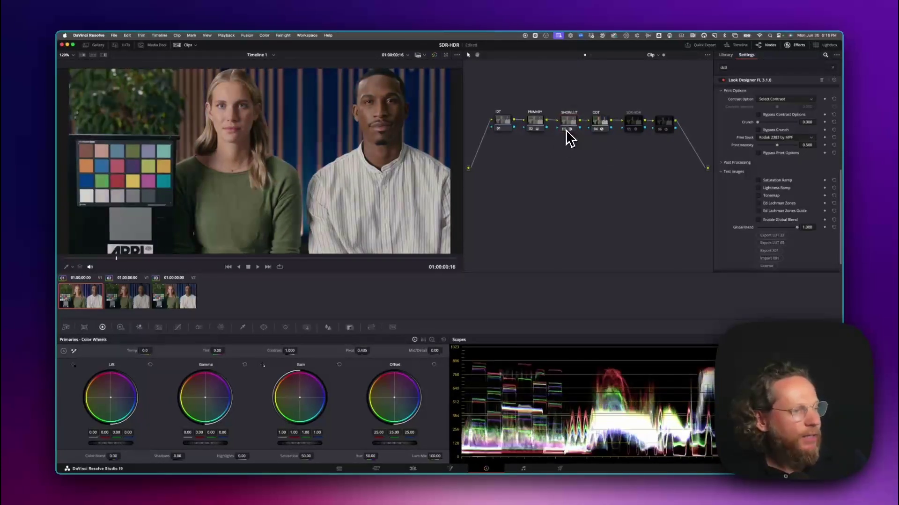
Step: Set the ODT node's input profile to ARRI LOG-C, then compare with SHOWLUT bypassed
left_click(605, 130)
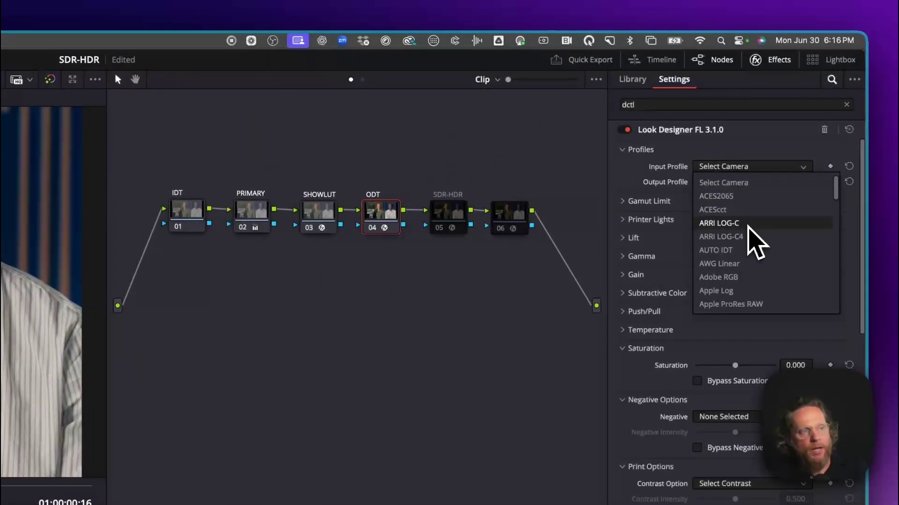
left_click(747, 223)
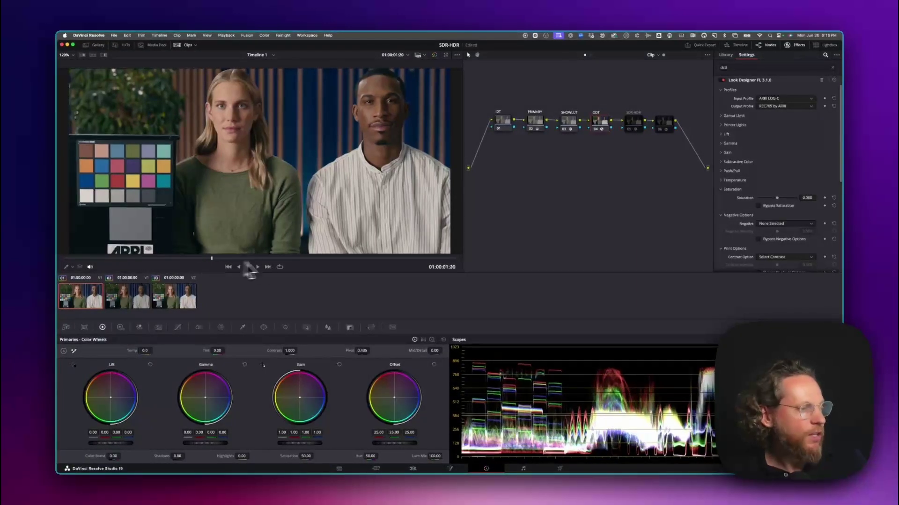
left_click(564, 131)
left_click(565, 130)
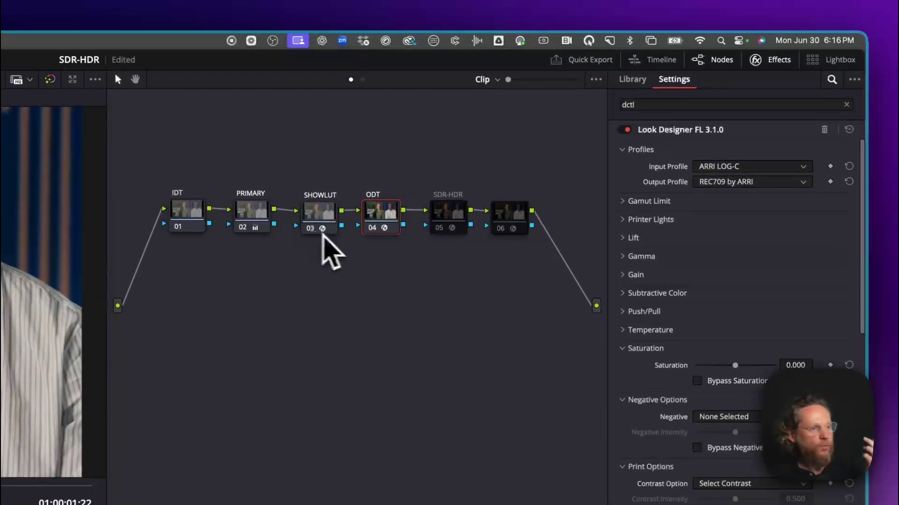
Step: On the SDR-HDR node, sweep SDR Screen Brightness up to 1000 and down, settling at 180
left_click(461, 227)
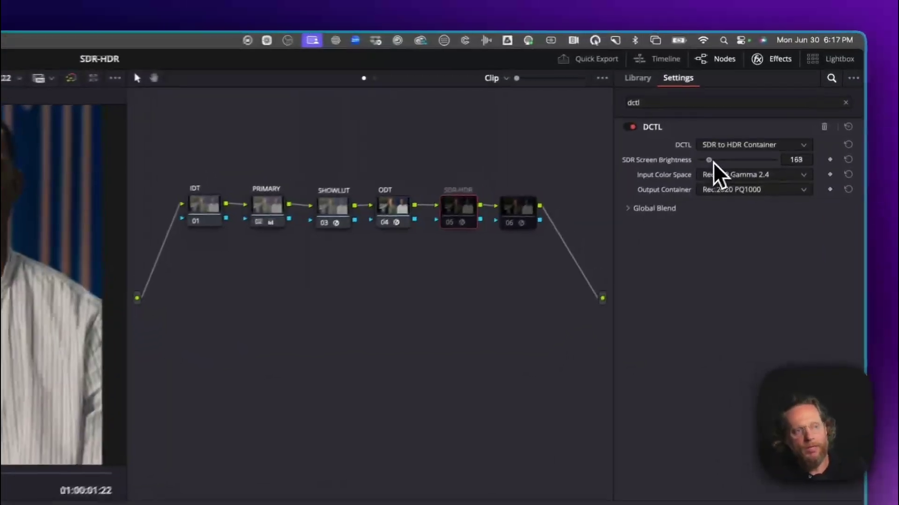
left_click_drag(760, 98, 791, 99)
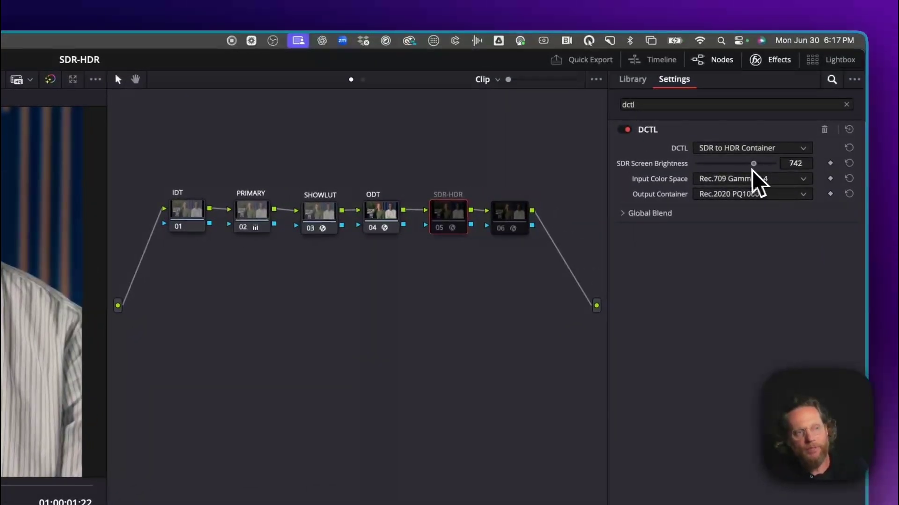
left_click_drag(748, 170, 693, 171)
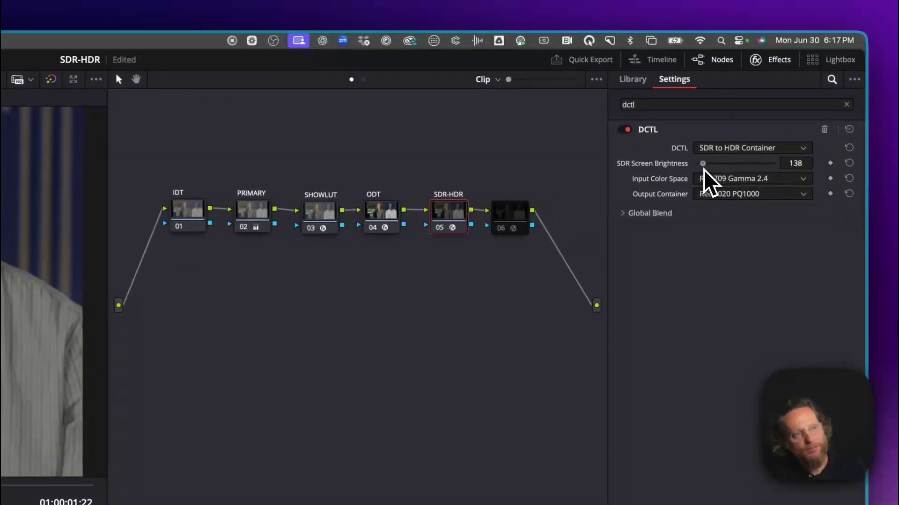
left_click_drag(705, 164, 747, 168)
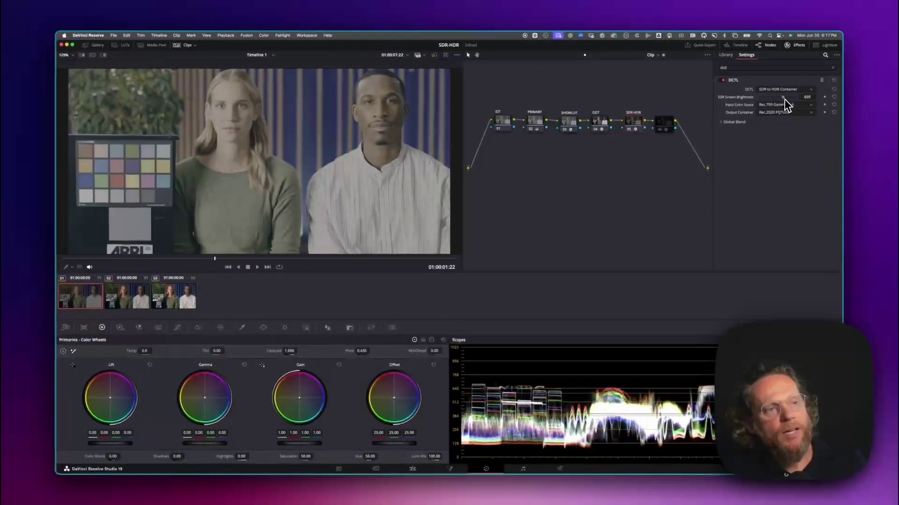
left_click_drag(786, 104, 764, 106)
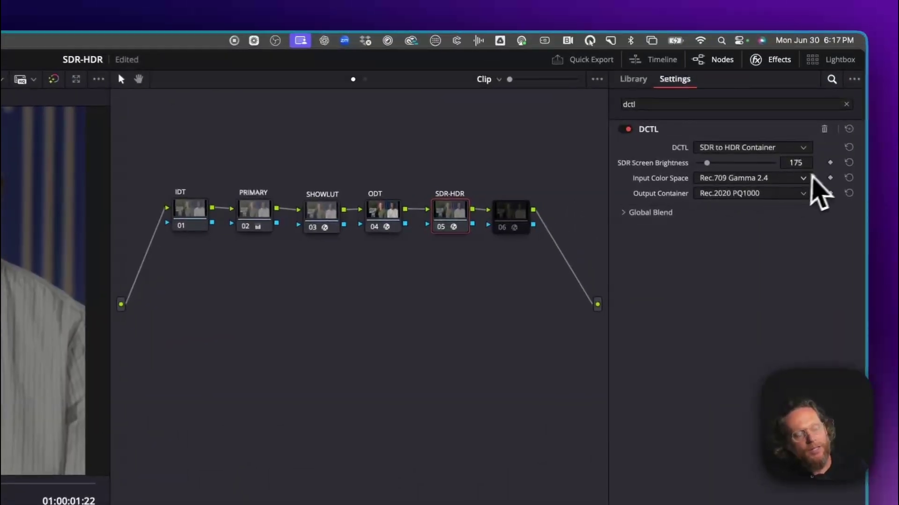
left_click_drag(822, 164, 812, 164)
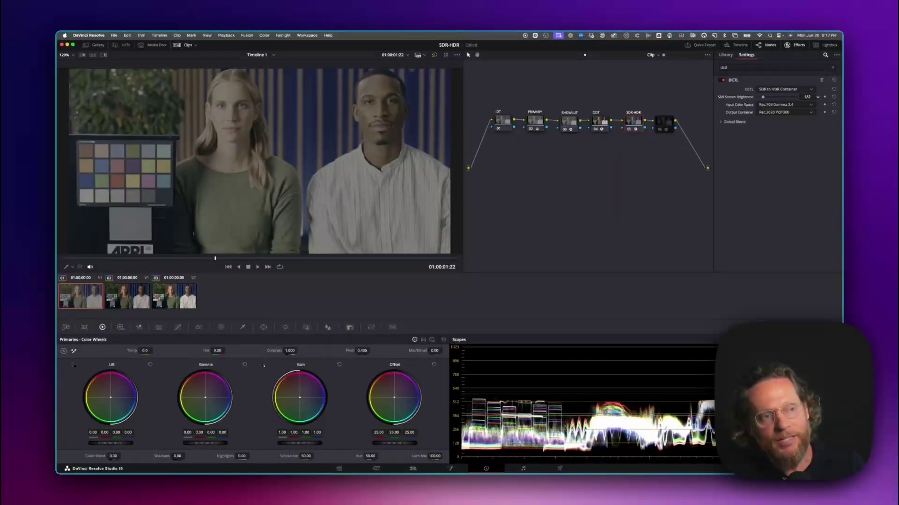
left_click_drag(807, 97, 805, 97)
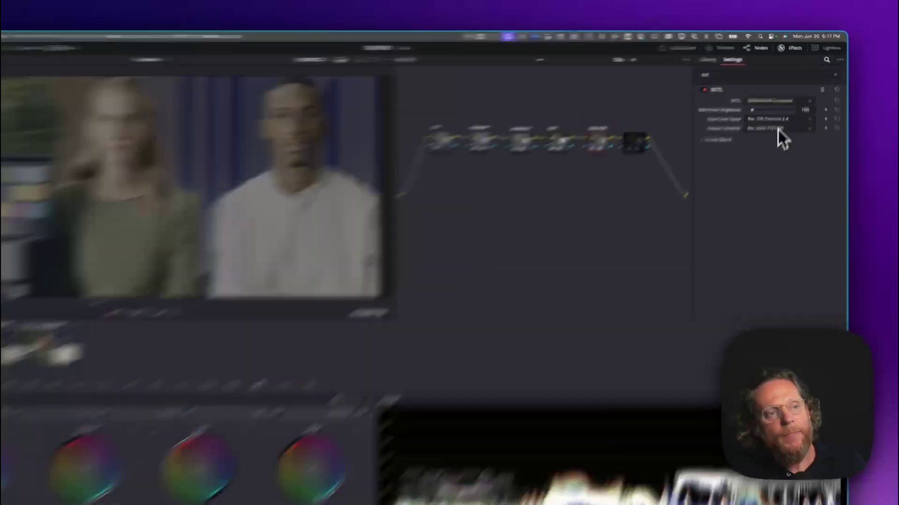
left_click(784, 113)
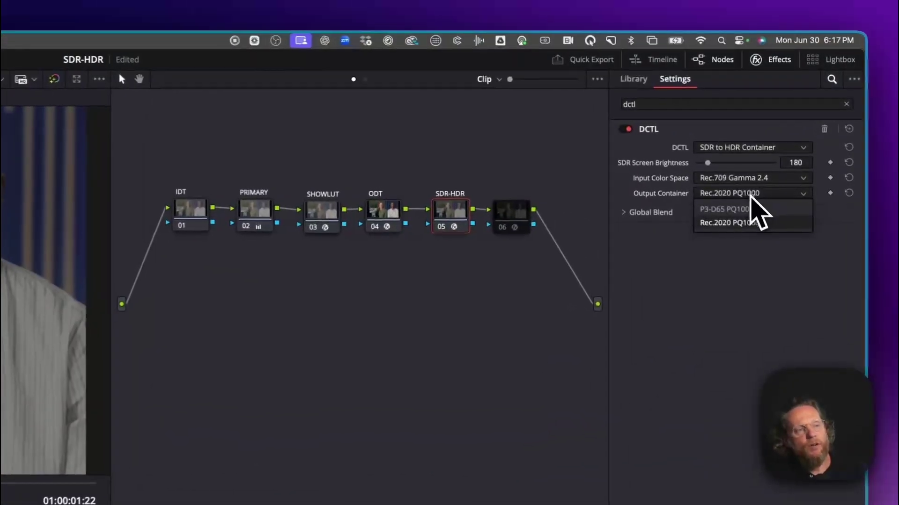
left_click(750, 210)
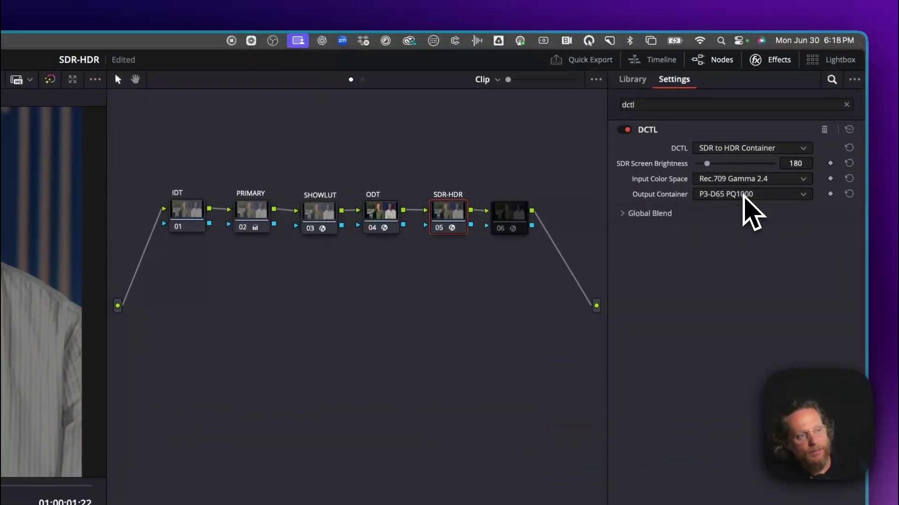
left_click(744, 201)
left_click(741, 223)
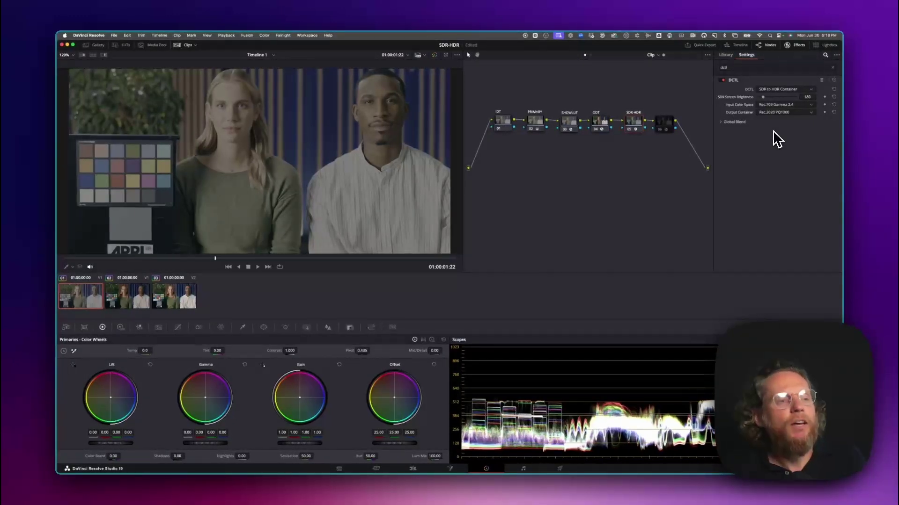
Step: Enable node 06's Rec.2020-to-Rec.709 transform, then switch to clip 02
left_click(664, 123)
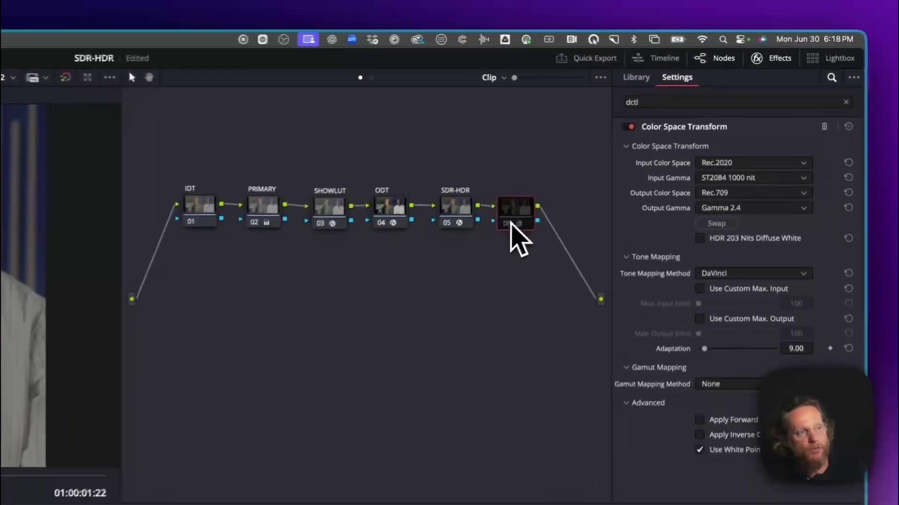
left_click(502, 229)
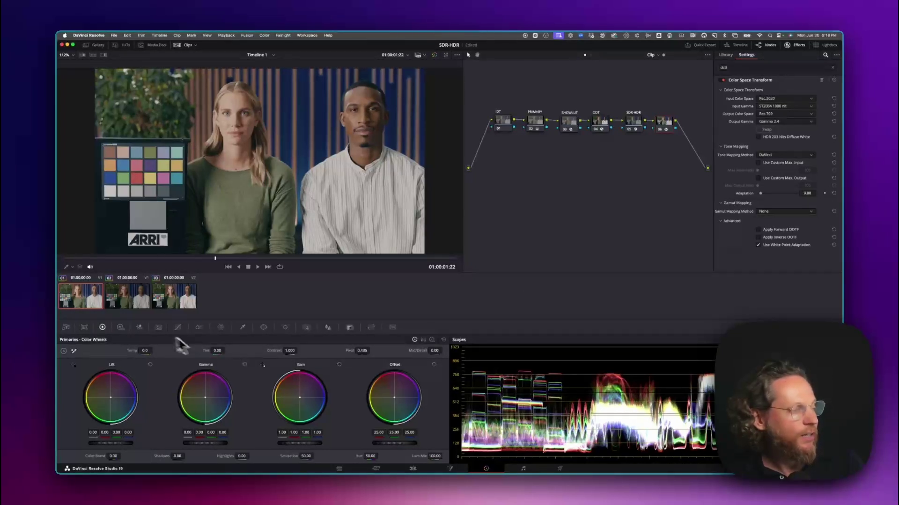
left_click(128, 301)
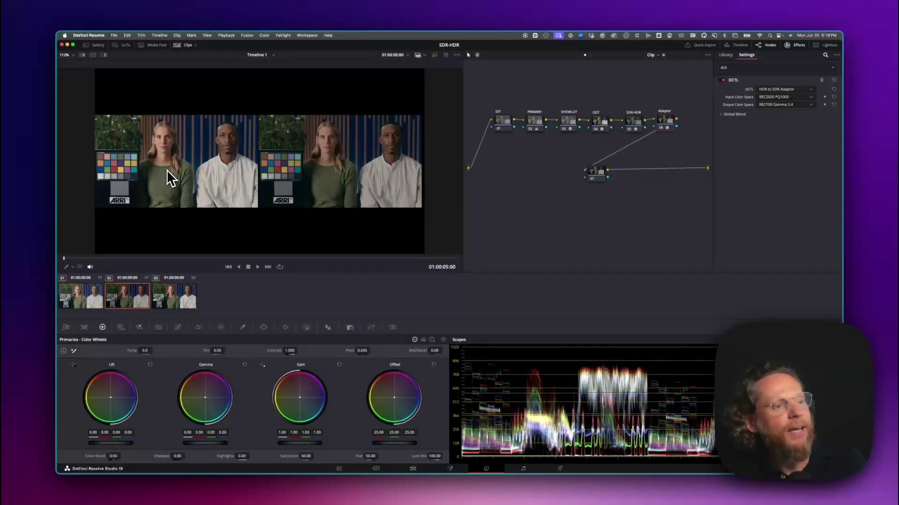
left_click(169, 302)
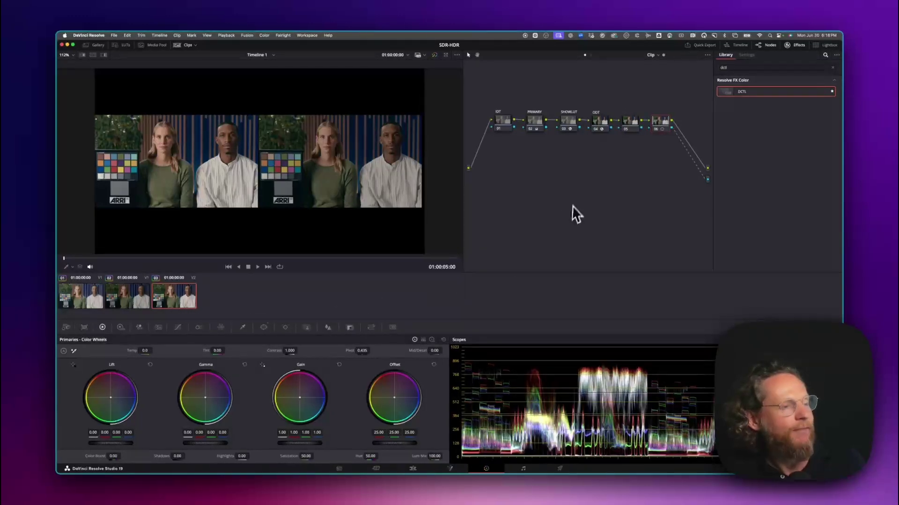
left_click(564, 129)
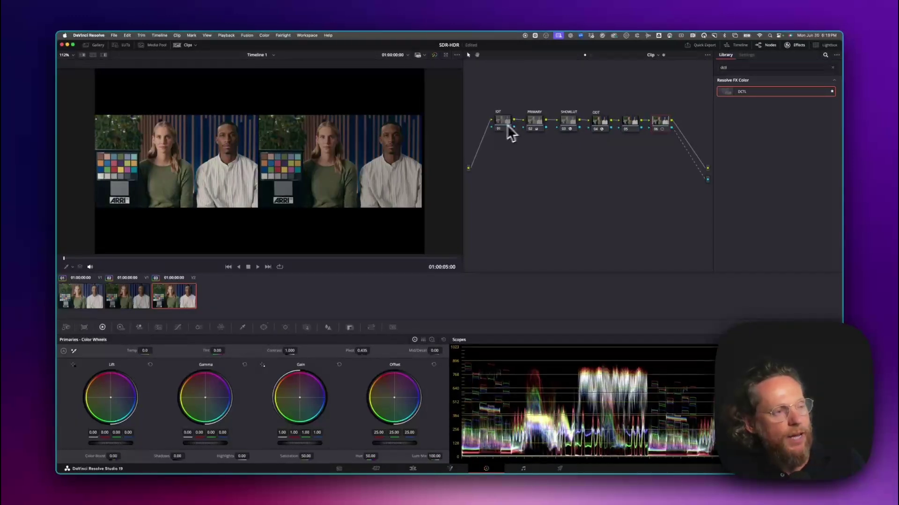
left_click(601, 124)
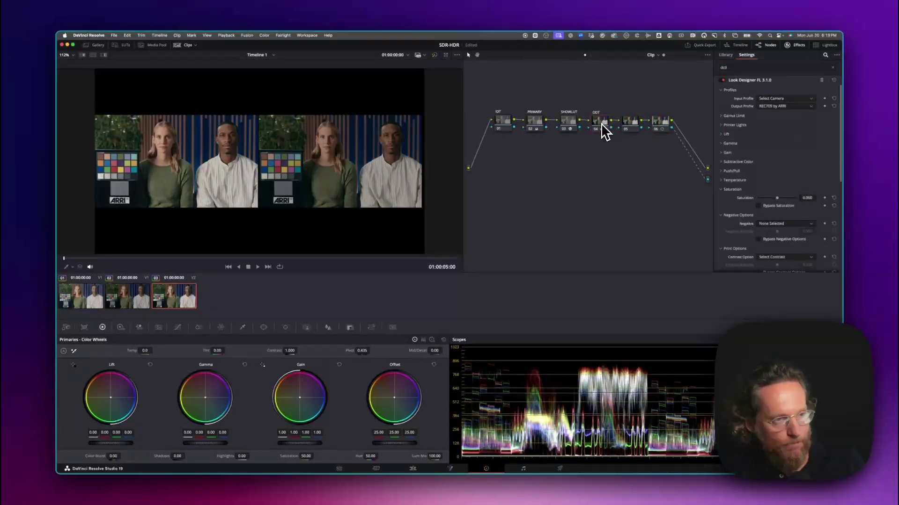
left_click(660, 124)
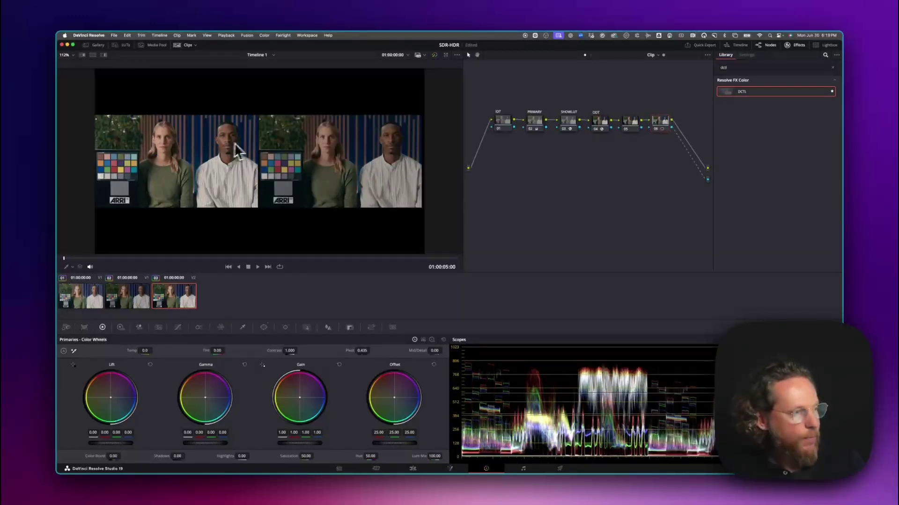
mouse_move(265, 138)
left_mouse_down()
mouse_move(212, 104)
mouse_move(106, 109)
mouse_move(78, 182)
mouse_move(142, 228)
mouse_move(232, 222)
mouse_move(263, 177)
mouse_move(259, 127)
mouse_move(238, 111)
left_mouse_up()
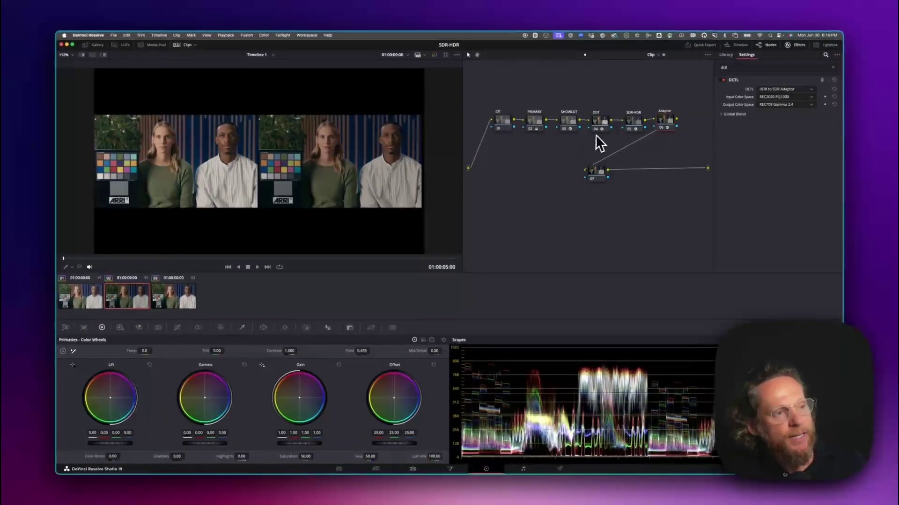
Step: Raise clip 02's SDR-HDR SDR Screen Brightness to about 183
left_click(636, 125)
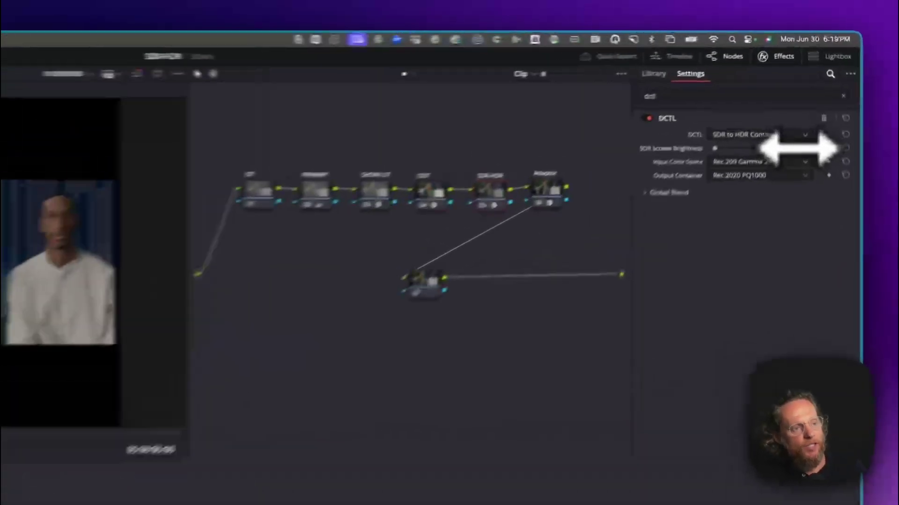
mouse_move(798, 149)
left_mouse_down()
mouse_move(815, 147)
mouse_move(811, 159)
left_mouse_up()
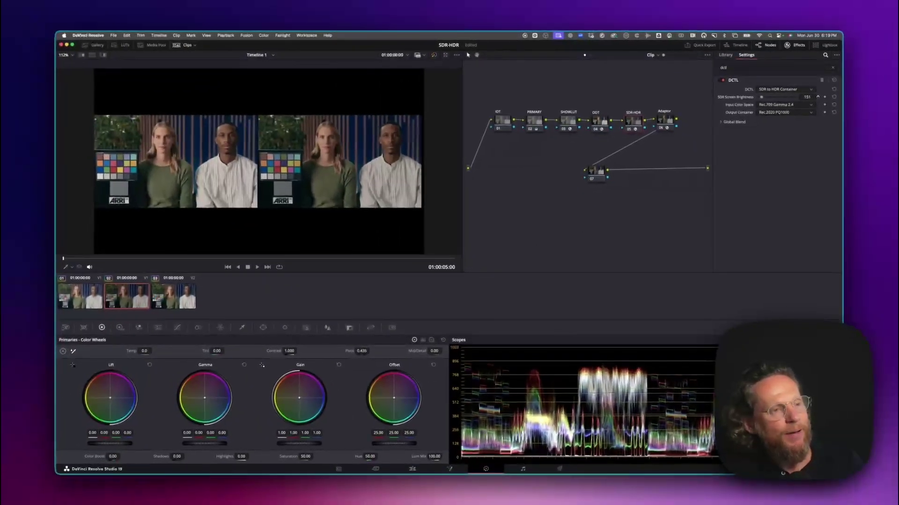
left_click_drag(807, 97, 818, 97)
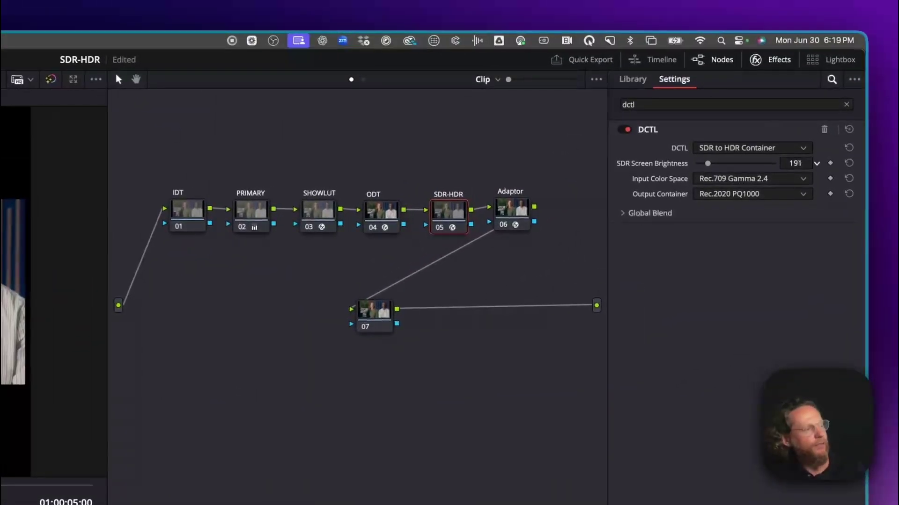
left_click_drag(815, 152, 817, 152)
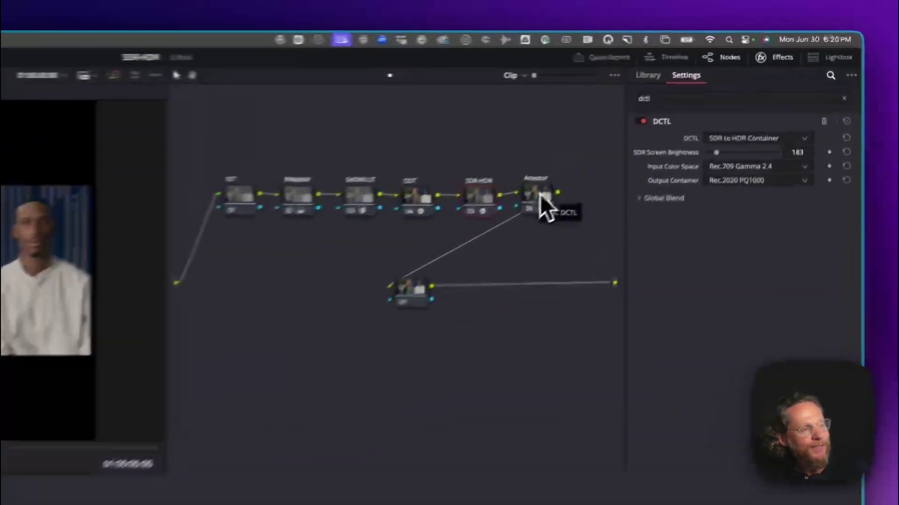
left_click(666, 121)
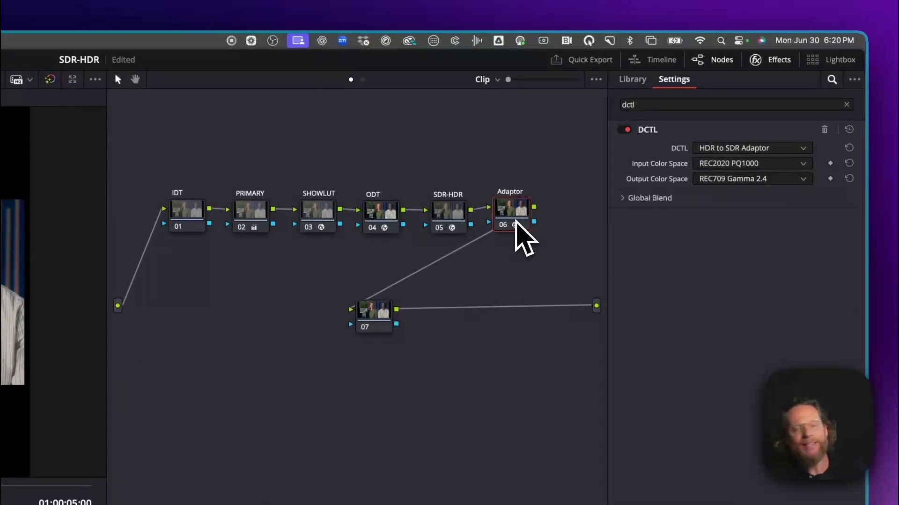
left_click(451, 218)
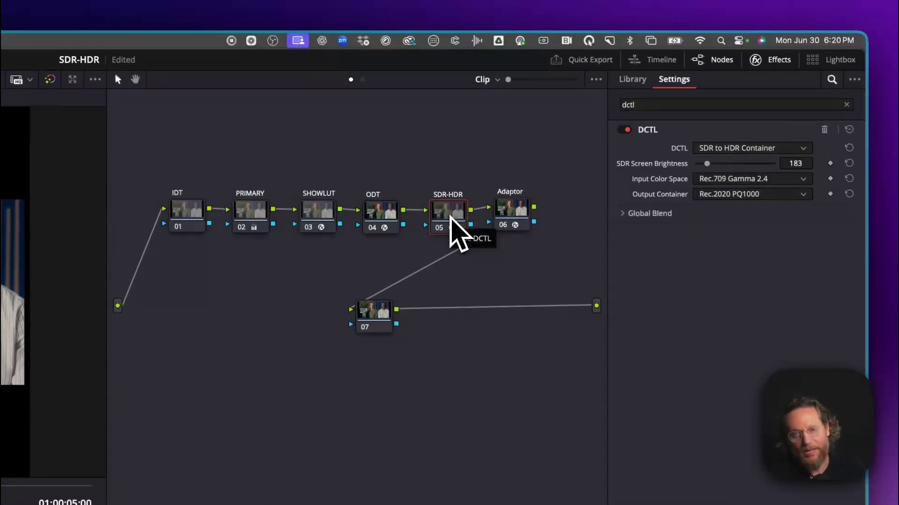